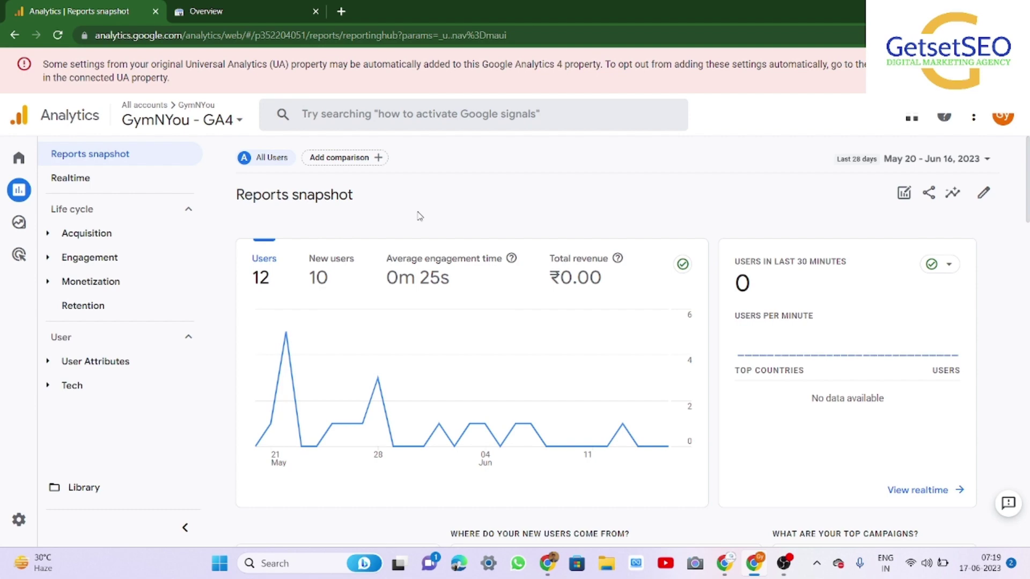
# - Look through the Reports snapshot cards, from the user trend to cohort retention and page views
pyautogui.scroll(-5, 472, 338)
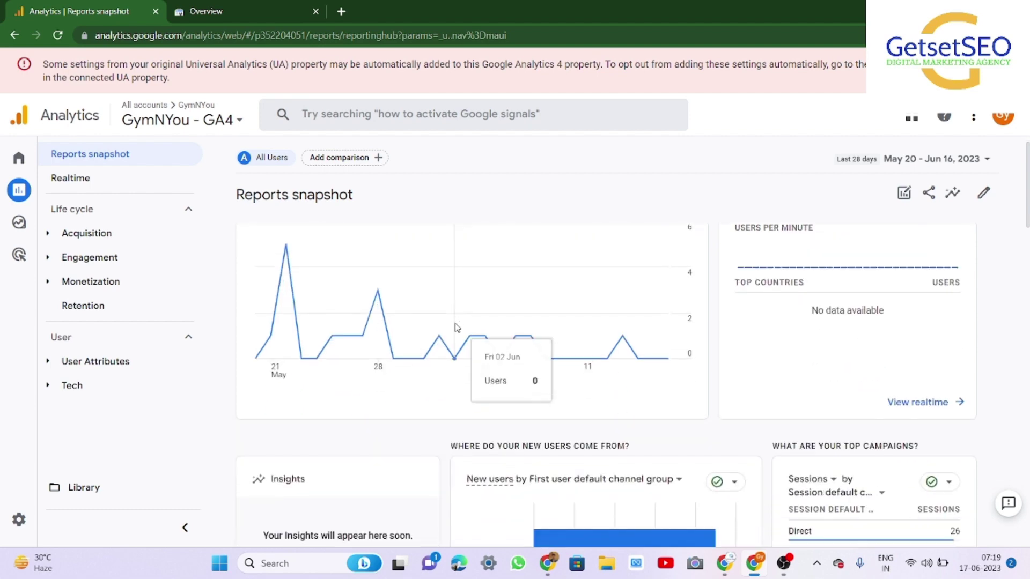
pyautogui.scroll(-1, 457, 328)
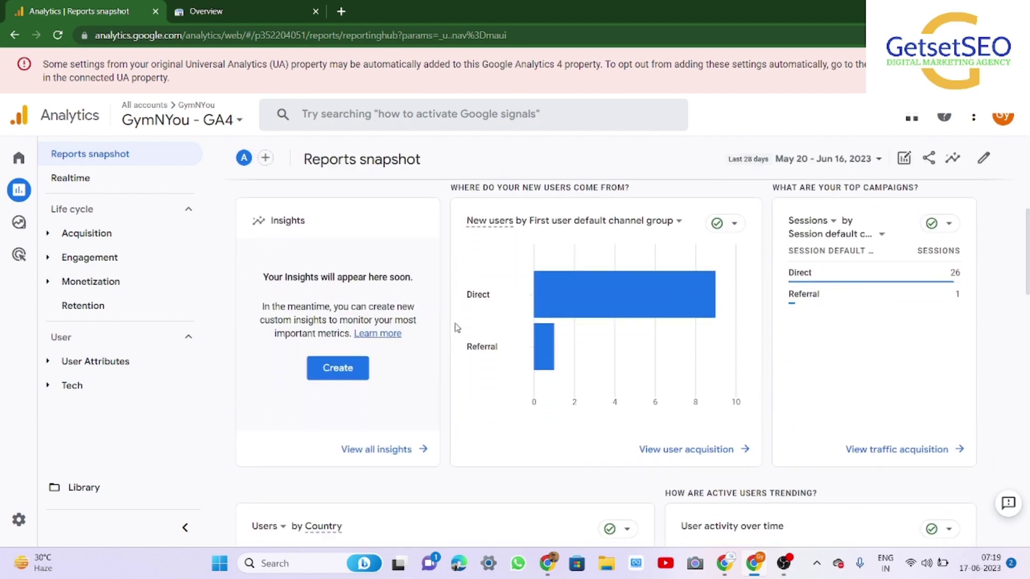
pyautogui.scroll(-5, 458, 328)
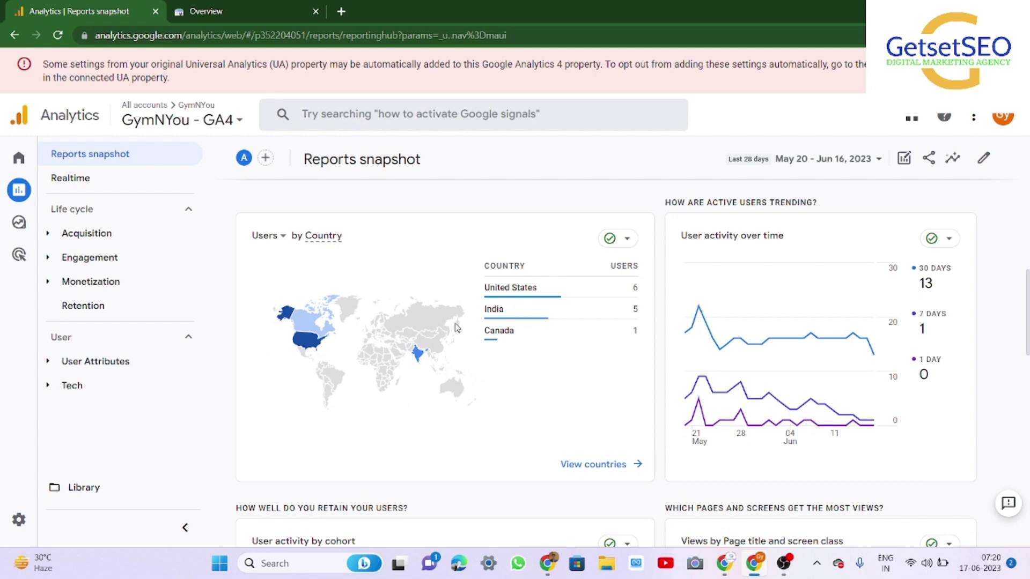
pyautogui.scroll(-5, 458, 328)
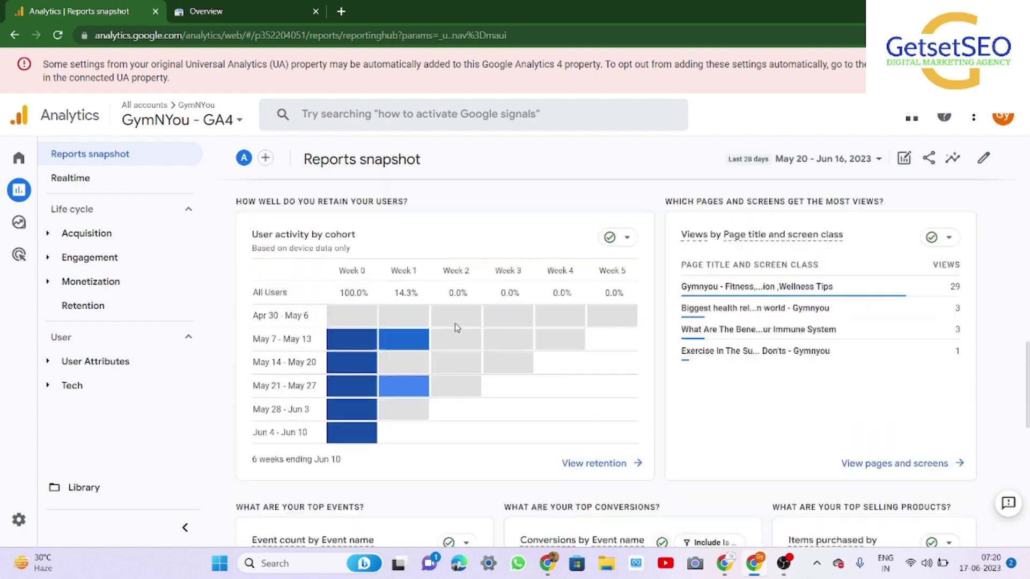
pyautogui.scroll(10, 455, 323)
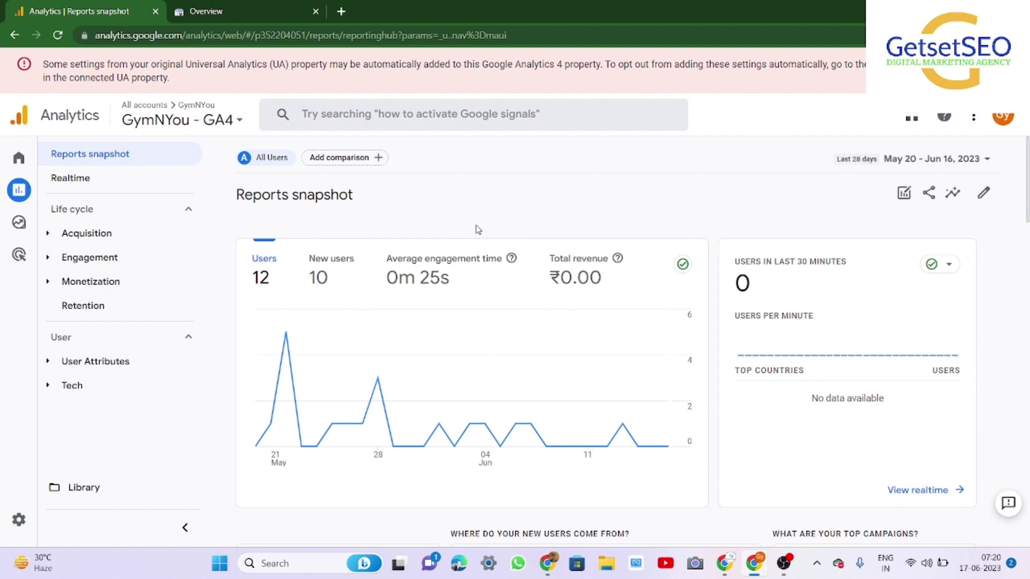
# - Open the Search Console links of the GymNYou - GA4 property in the admin settings and start a new link
pyautogui.moveTo(3, 403)
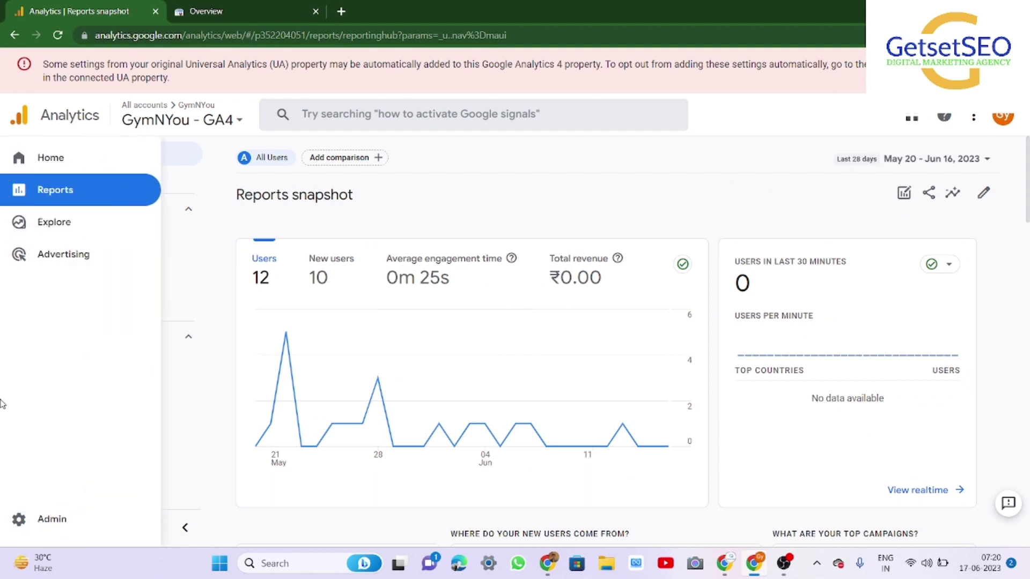
pyautogui.click(20, 530)
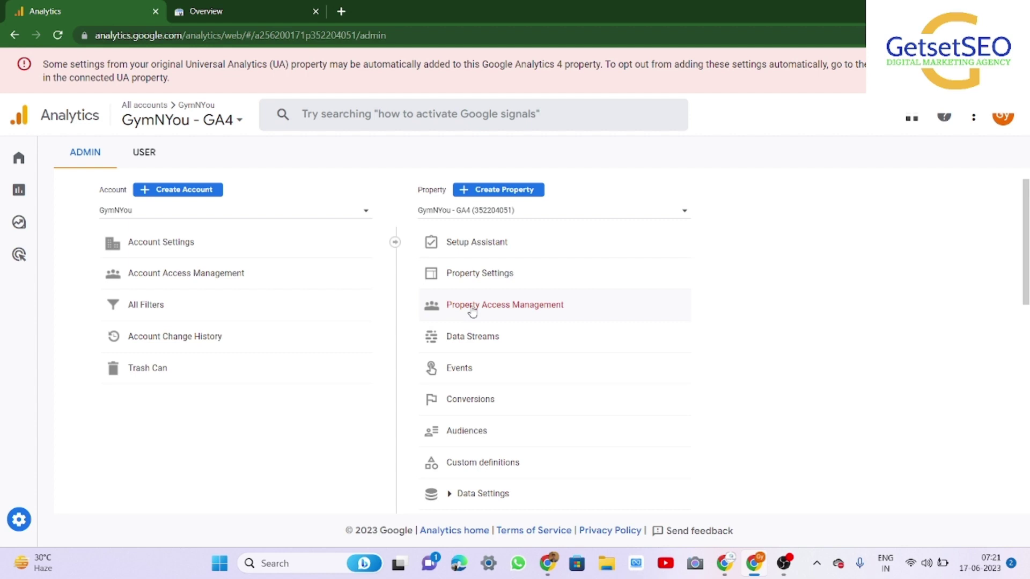
pyautogui.scroll(-6, 472, 312)
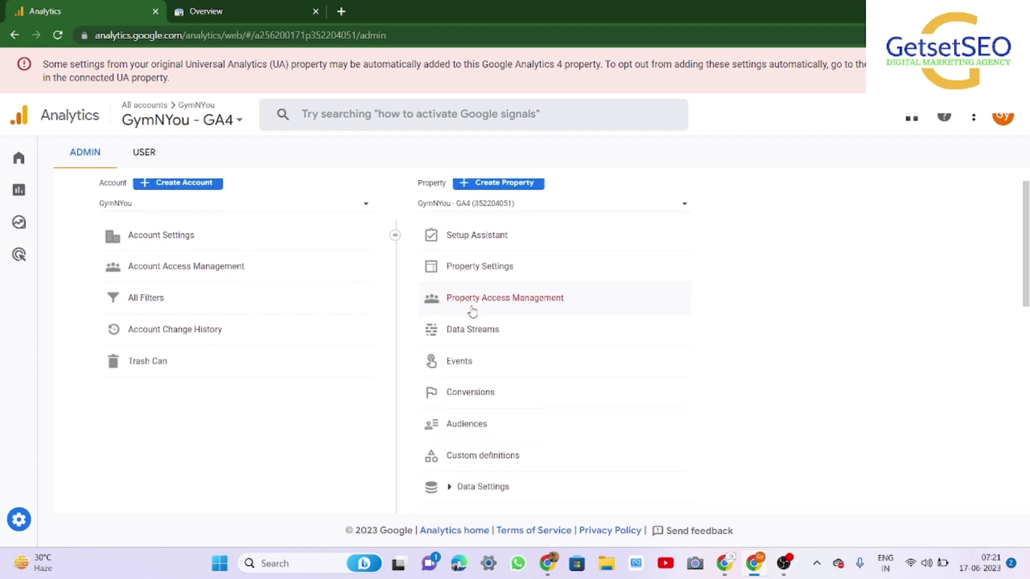
pyautogui.scroll(-4, 472, 312)
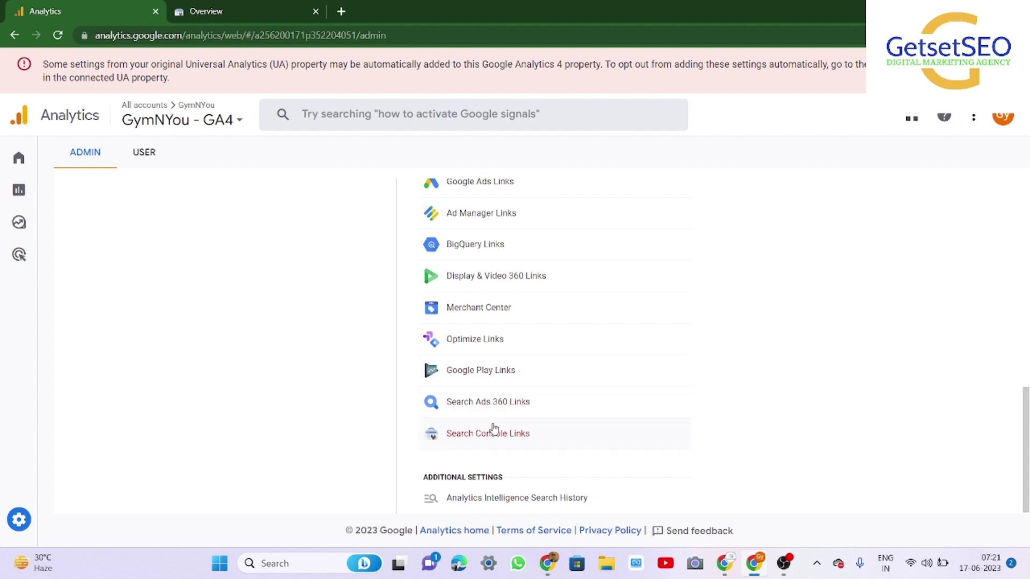
pyautogui.click(477, 435)
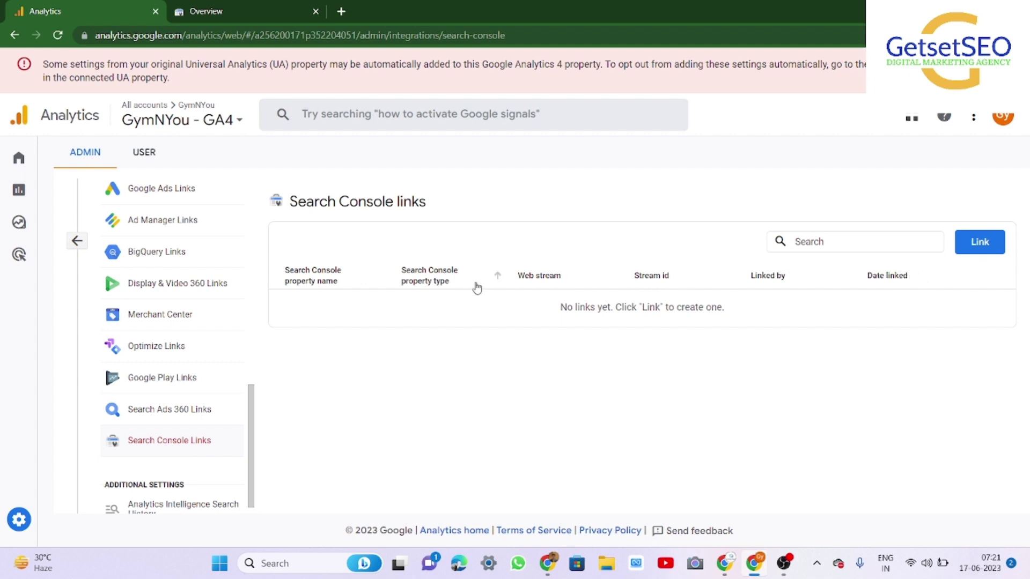
pyautogui.click(980, 241)
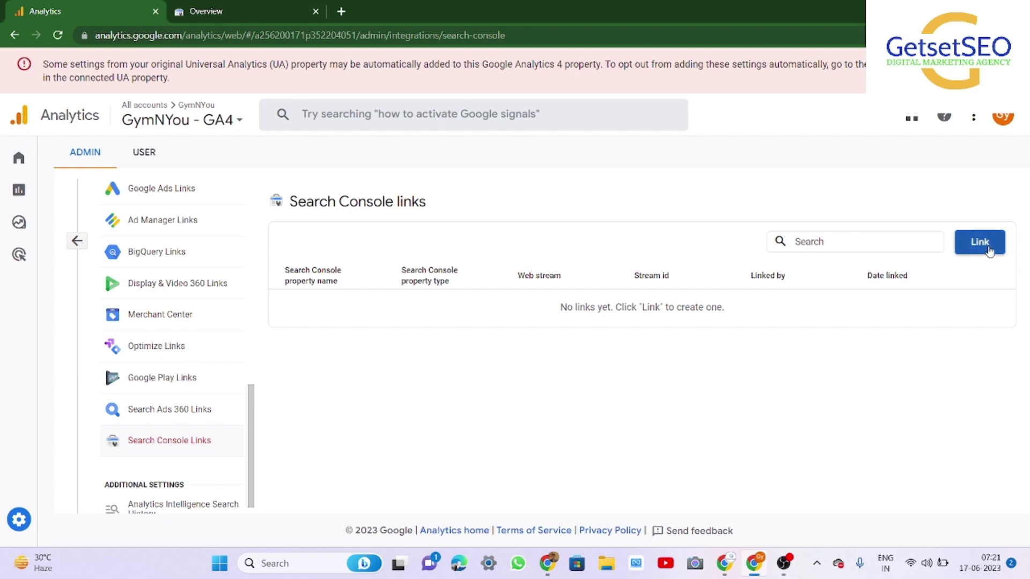
pyautogui.click(989, 251)
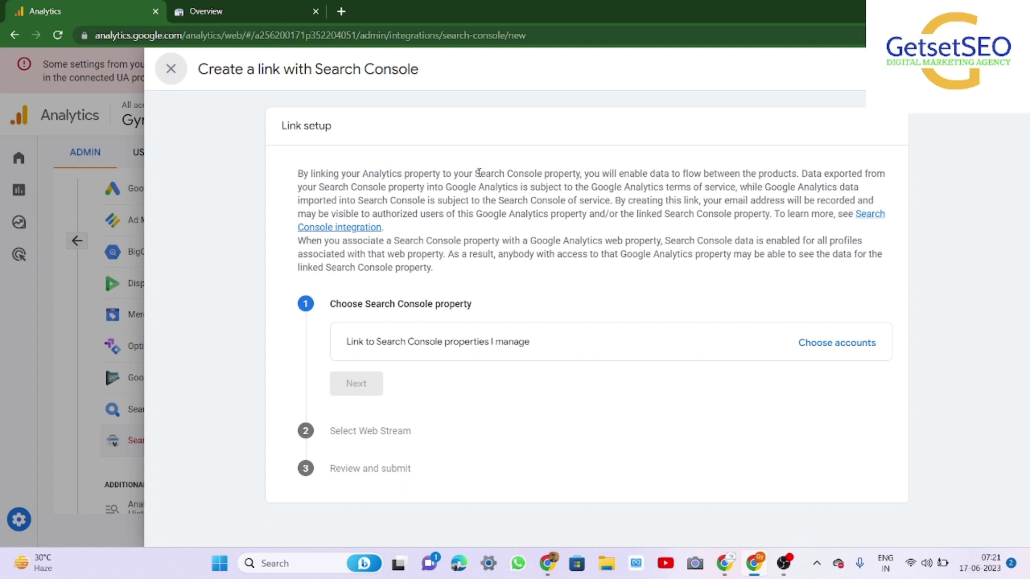
# - Read the link setup explanation about data flow, associating the two properties, and linking managed Search Console properties
pyautogui.moveTo(476, 173); pyautogui.dragTo(564, 174)
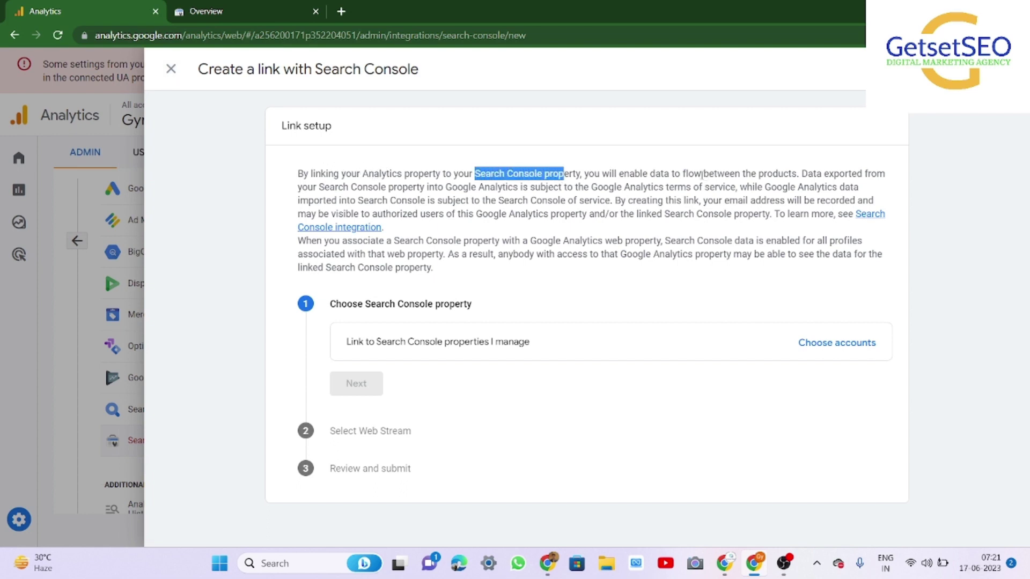
pyautogui.moveTo(650, 173); pyautogui.dragTo(801, 173)
pyautogui.click(666, 189)
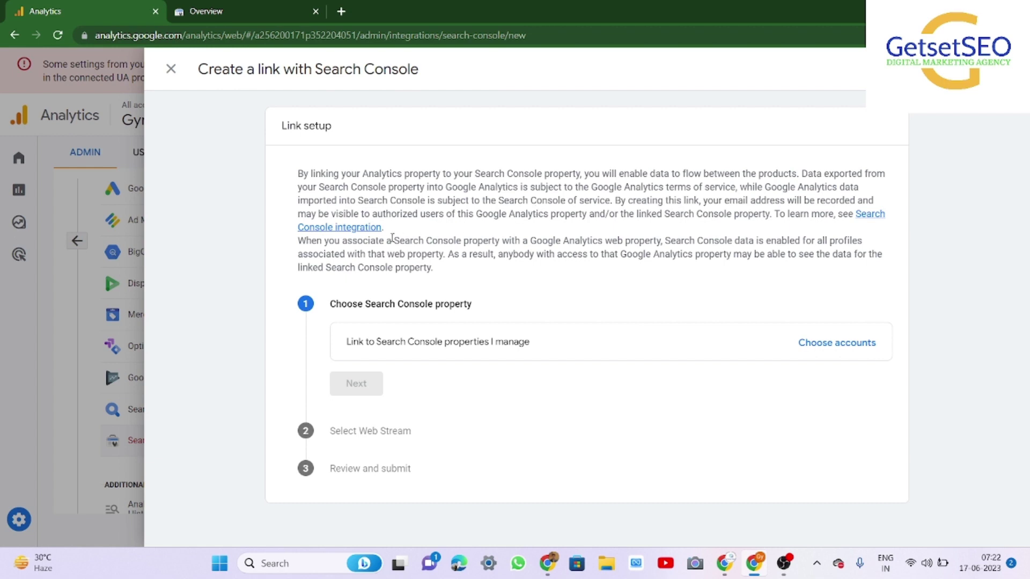
pyautogui.moveTo(336, 243); pyautogui.dragTo(664, 242)
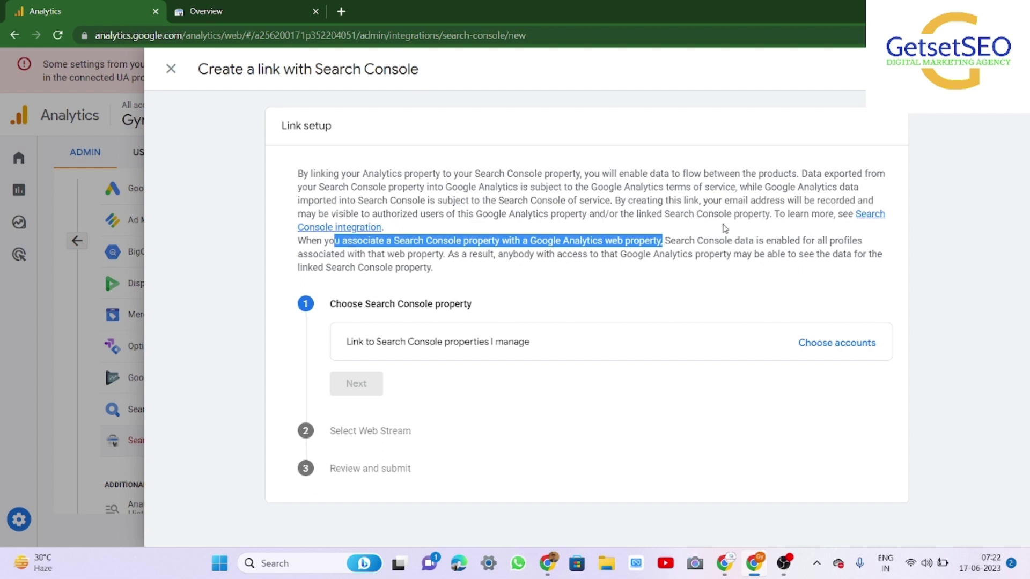
pyautogui.moveTo(329, 267); pyautogui.dragTo(519, 278)
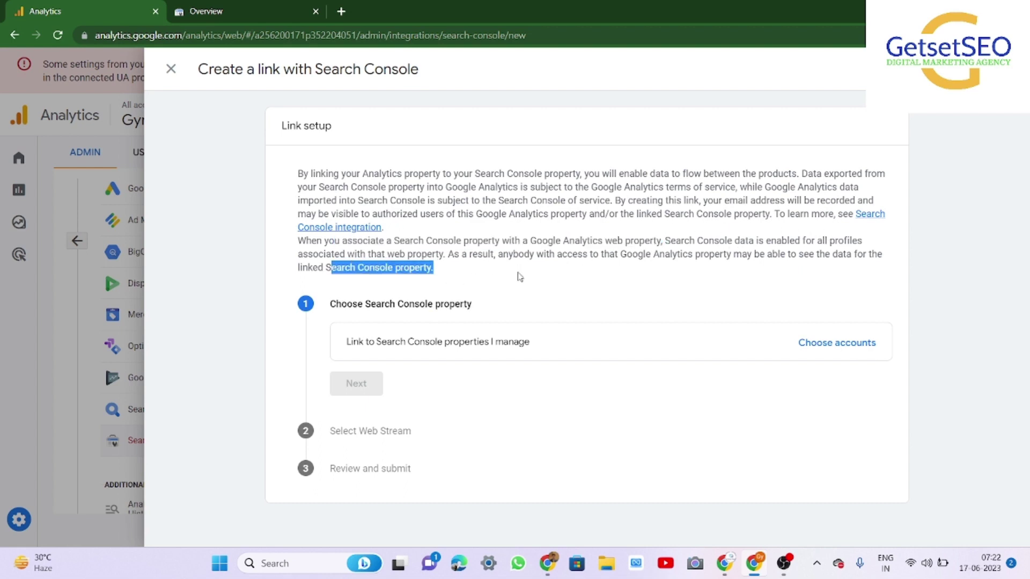
pyautogui.click(518, 278)
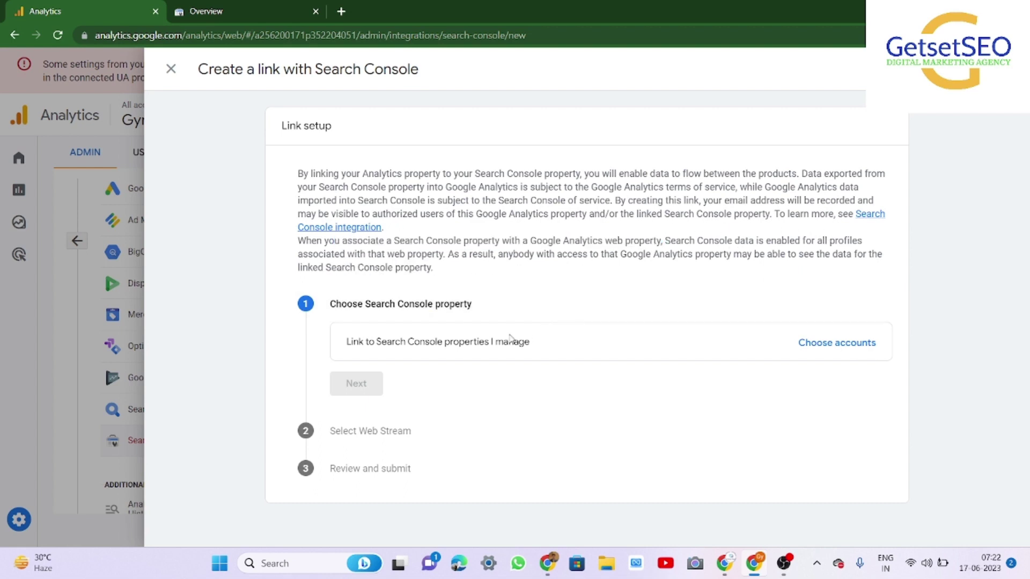
pyautogui.moveTo(348, 345); pyautogui.dragTo(556, 355)
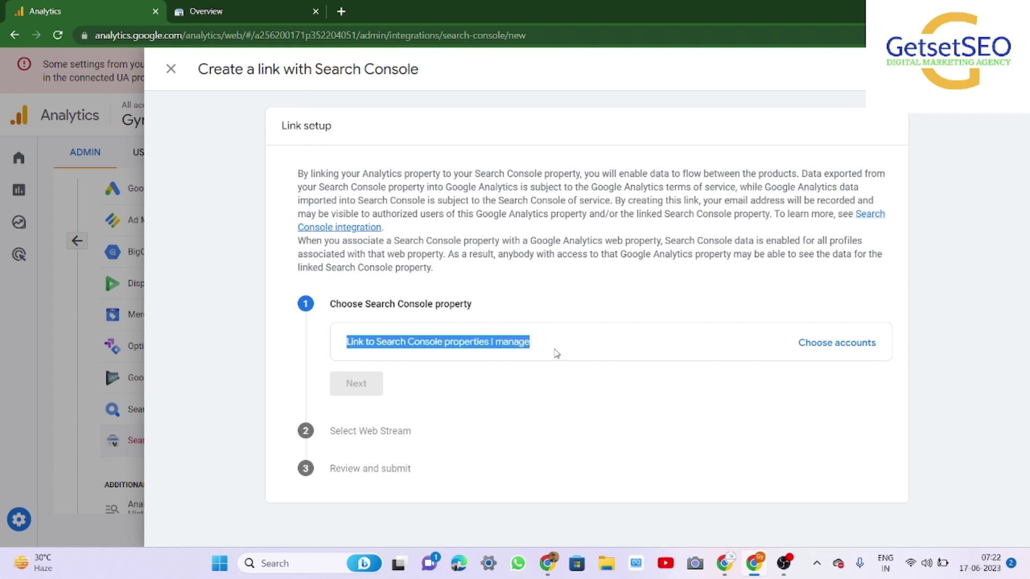
pyautogui.click(834, 344)
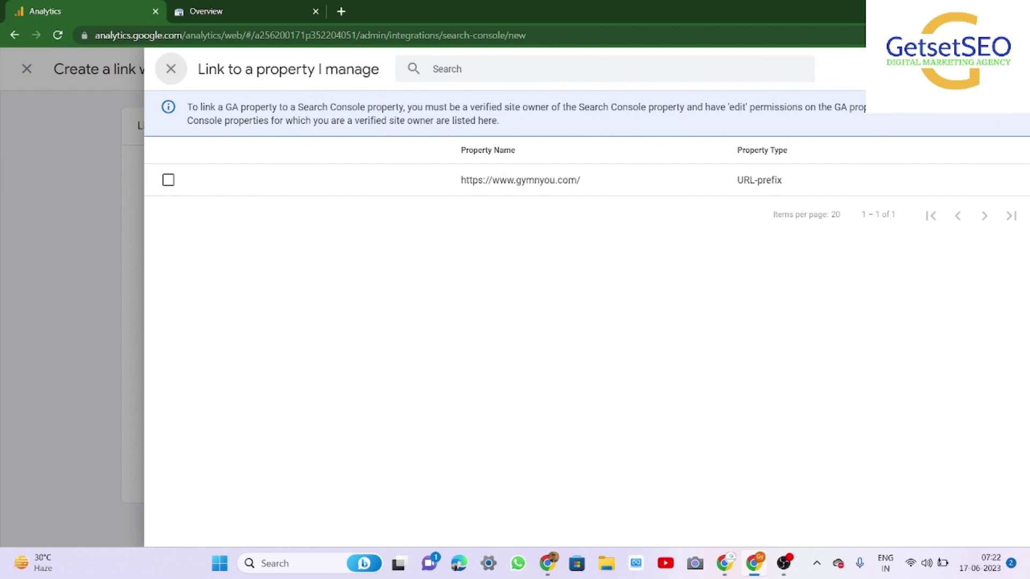
pyautogui.press('Escape')
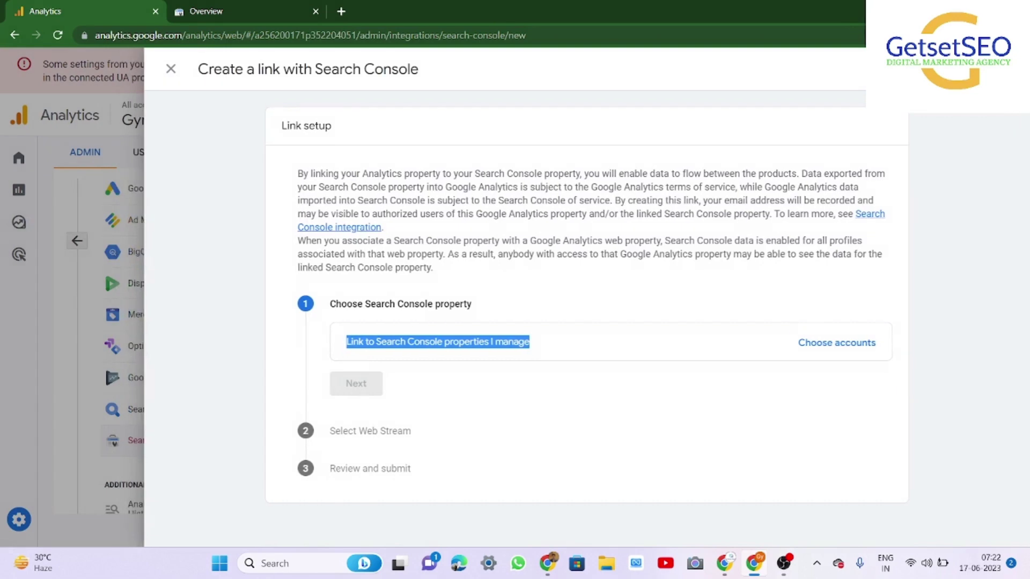
pyautogui.click(850, 346)
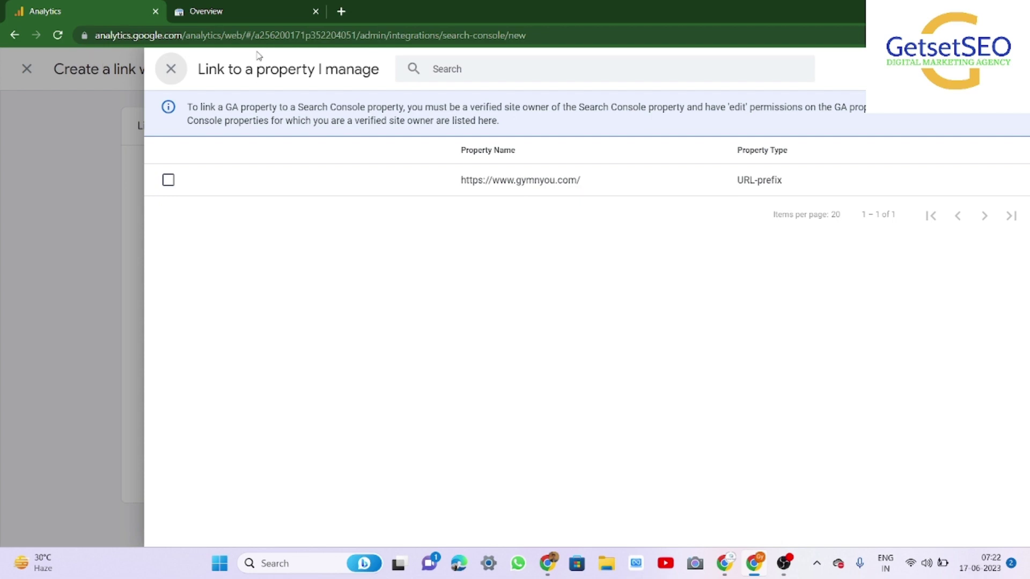
pyautogui.click(170, 181)
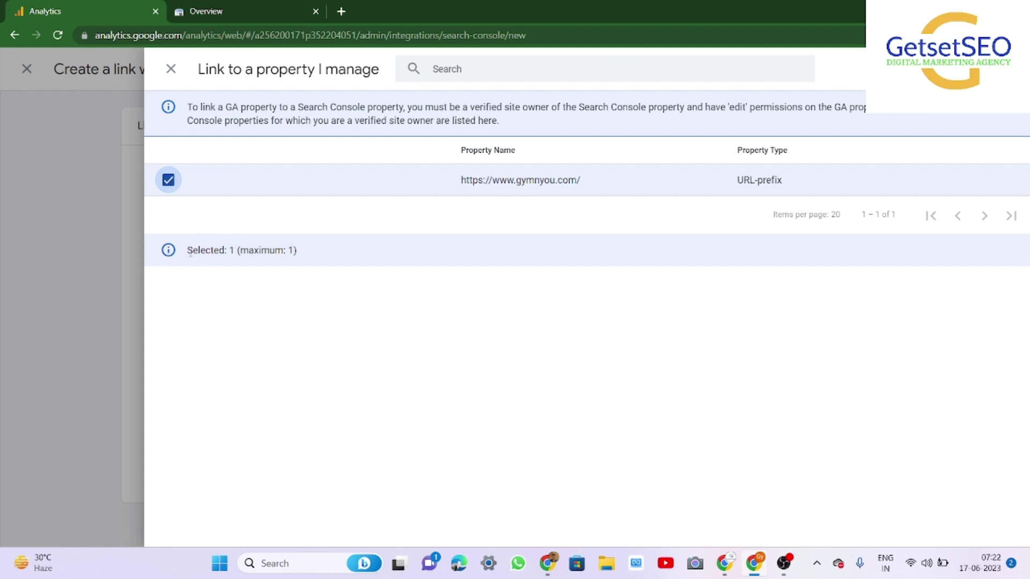
pyautogui.moveTo(188, 250); pyautogui.dragTo(312, 256)
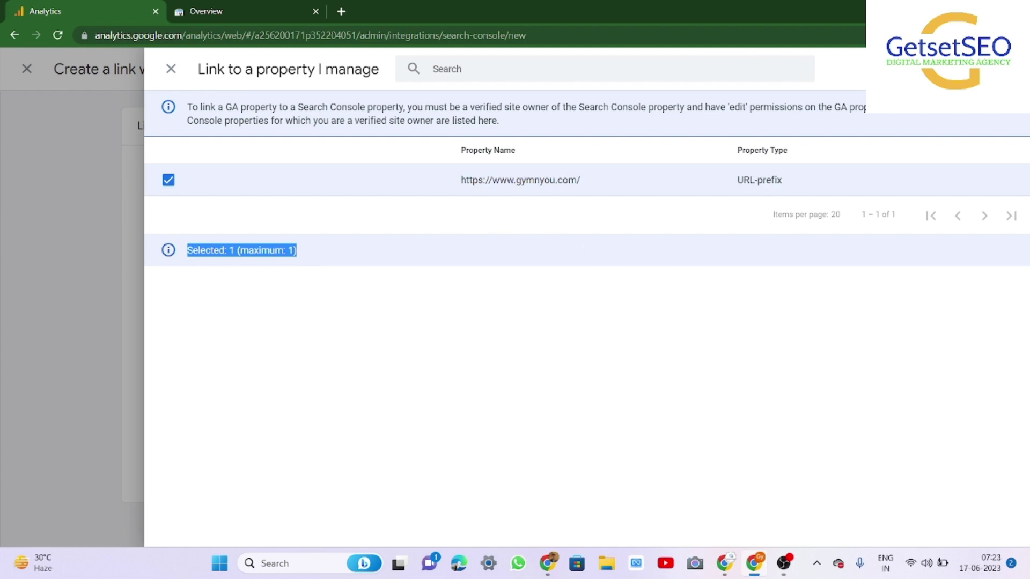
pyautogui.click(997, 68)
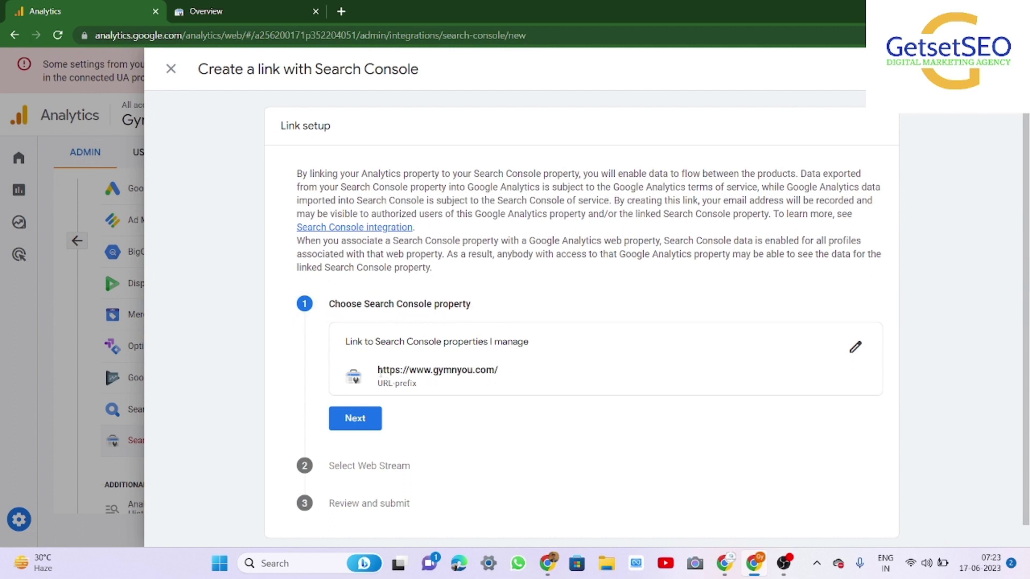
pyautogui.moveTo(378, 370); pyautogui.dragTo(515, 374)
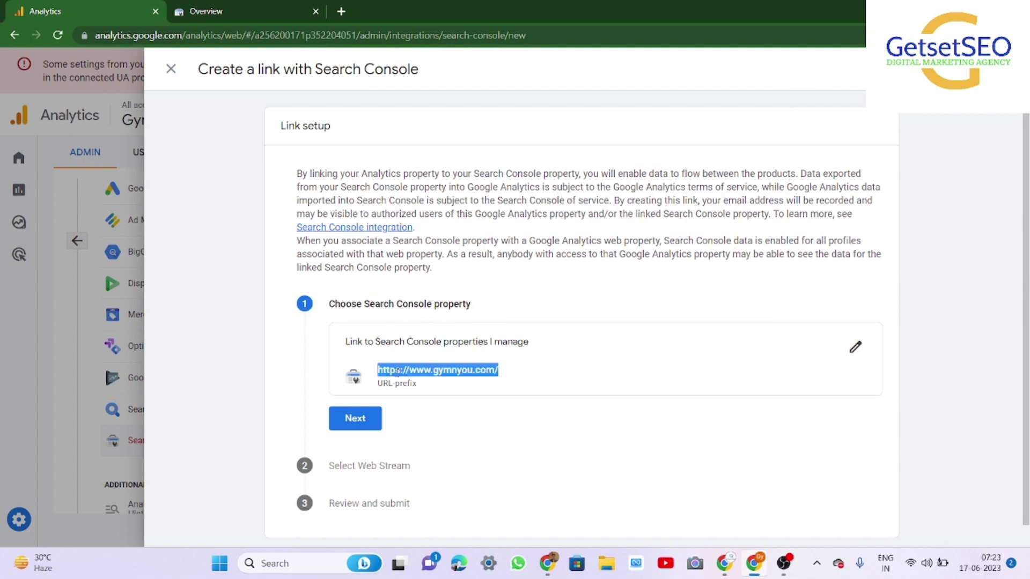
pyautogui.moveTo(377, 382); pyautogui.dragTo(443, 386)
pyautogui.click(454, 417)
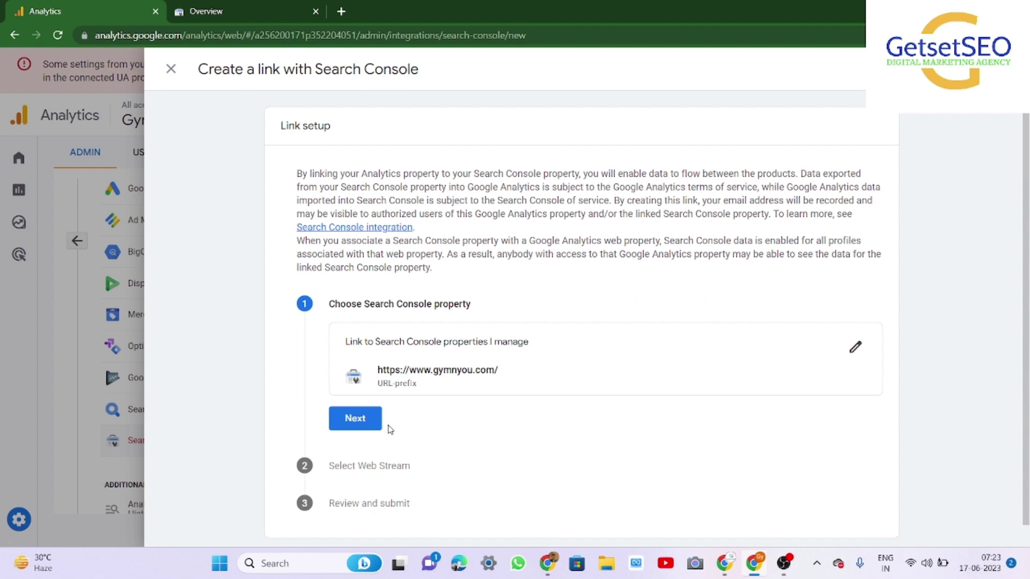
pyautogui.click(356, 419)
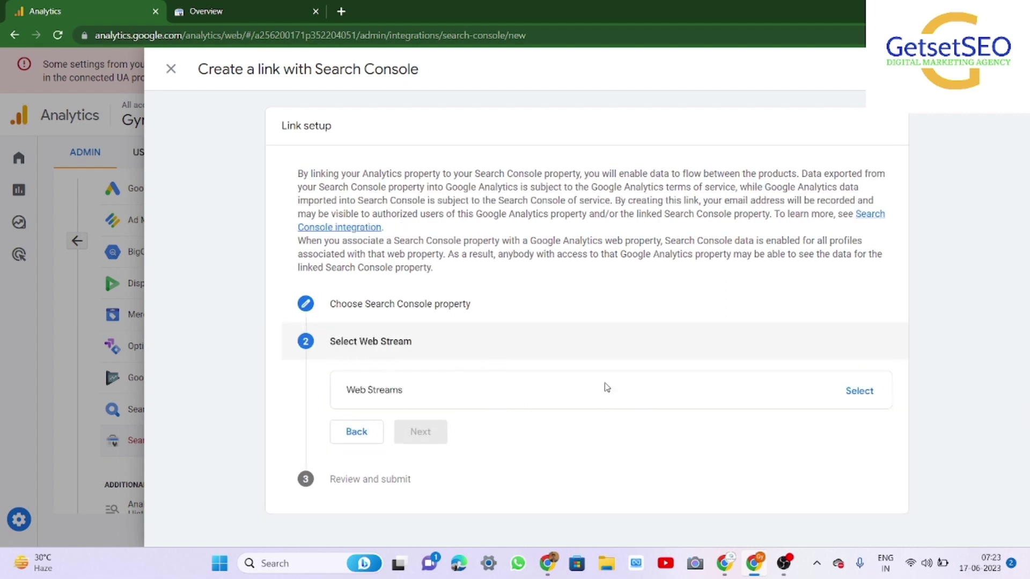
pyautogui.click(859, 391)
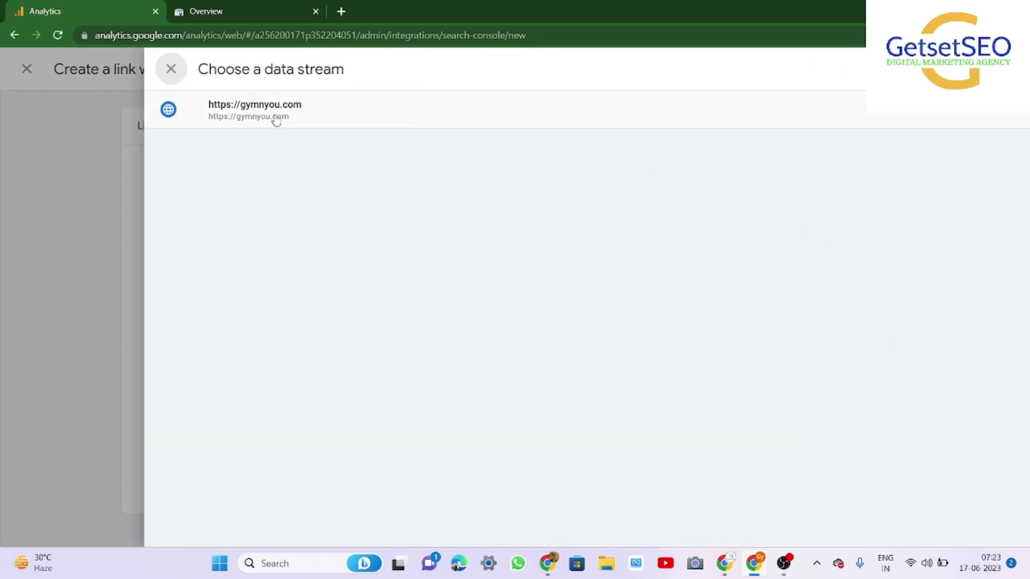
pyautogui.click(574, 121)
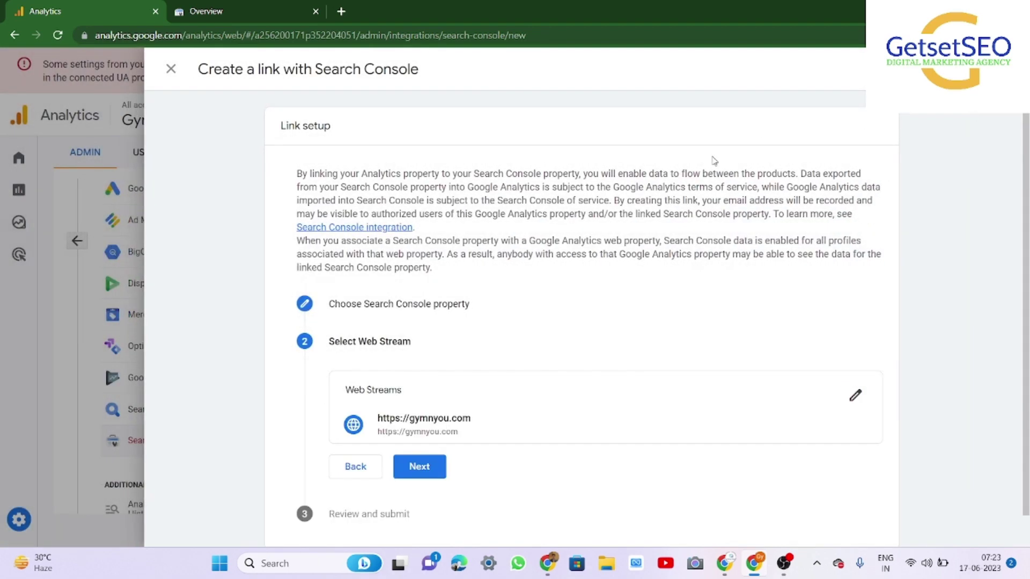
pyautogui.scroll(-1, 646, 218)
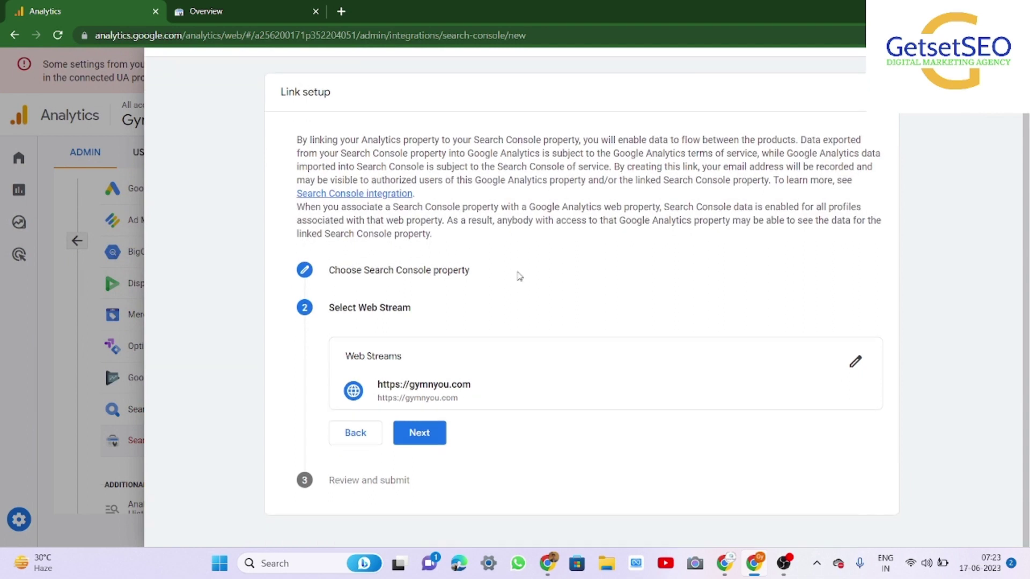
pyautogui.click(415, 439)
pyautogui.scroll(-2, 528, 370)
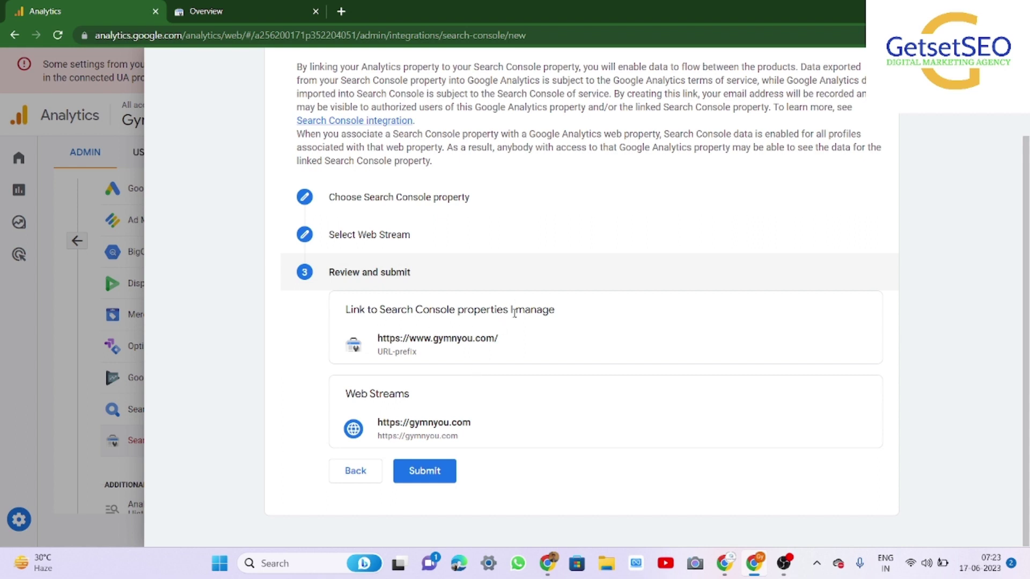
pyautogui.click(426, 475)
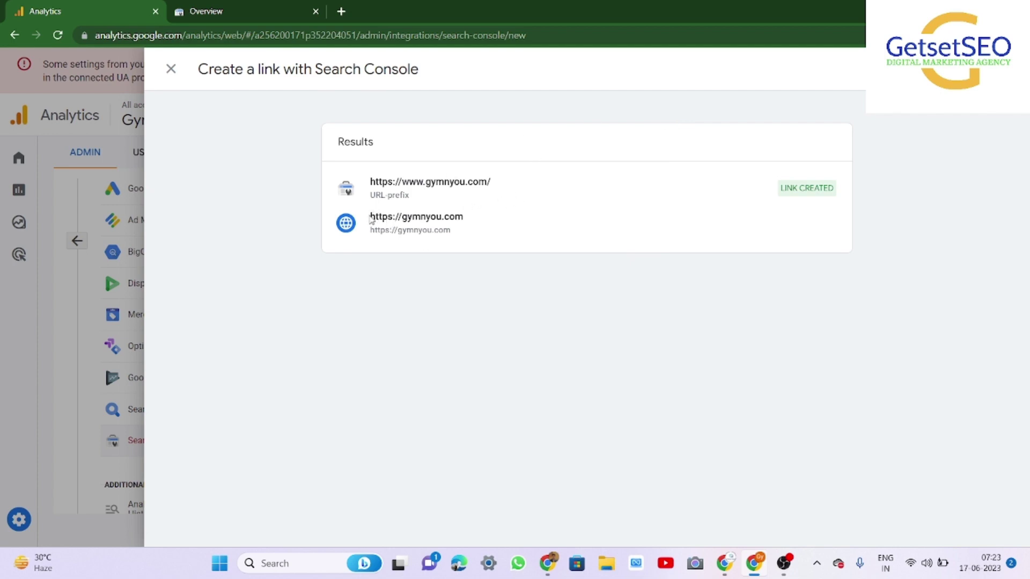
# - Check the link creation results and view the completed link's details from the Search Console links list
pyautogui.moveTo(371, 217); pyautogui.dragTo(475, 221)
pyautogui.moveTo(370, 182); pyautogui.dragTo(516, 185)
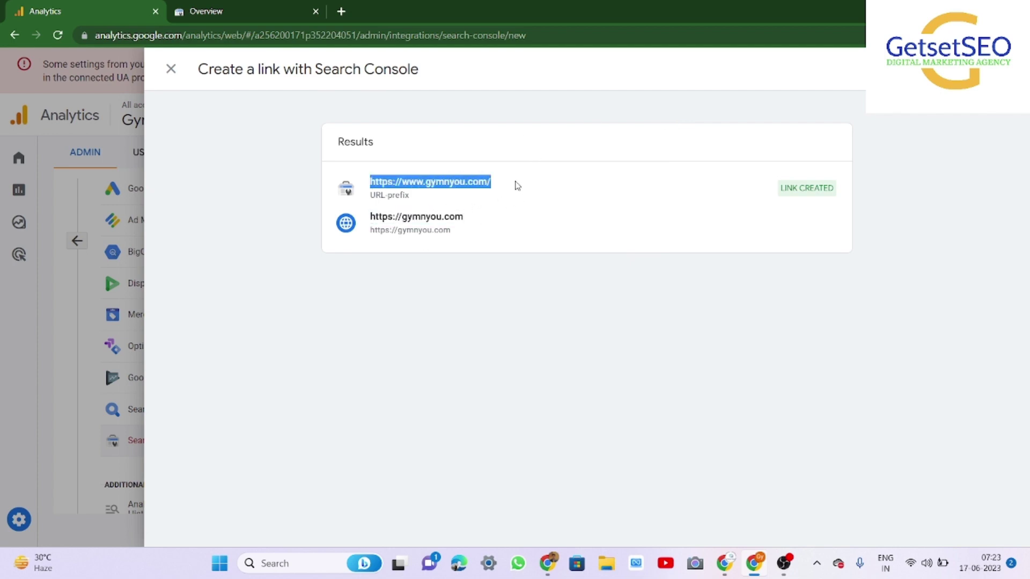
pyautogui.click(779, 190)
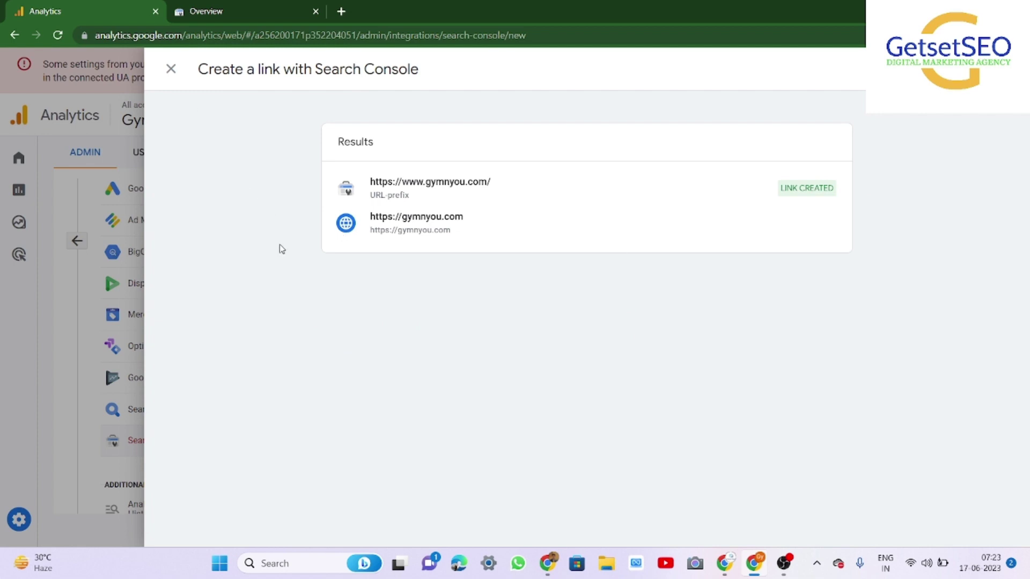
pyautogui.click(171, 69)
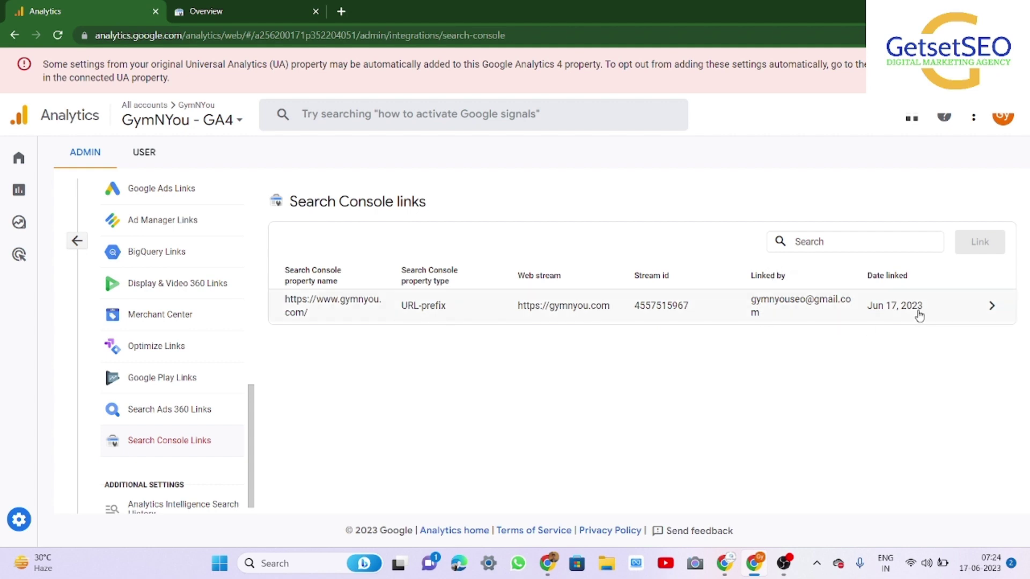
pyautogui.click(991, 306)
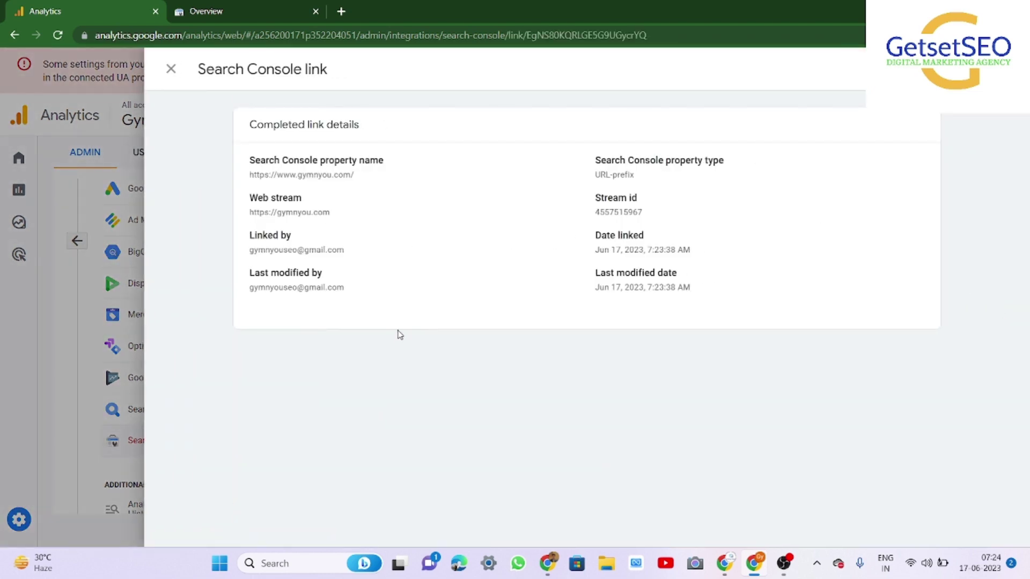
pyautogui.click(171, 70)
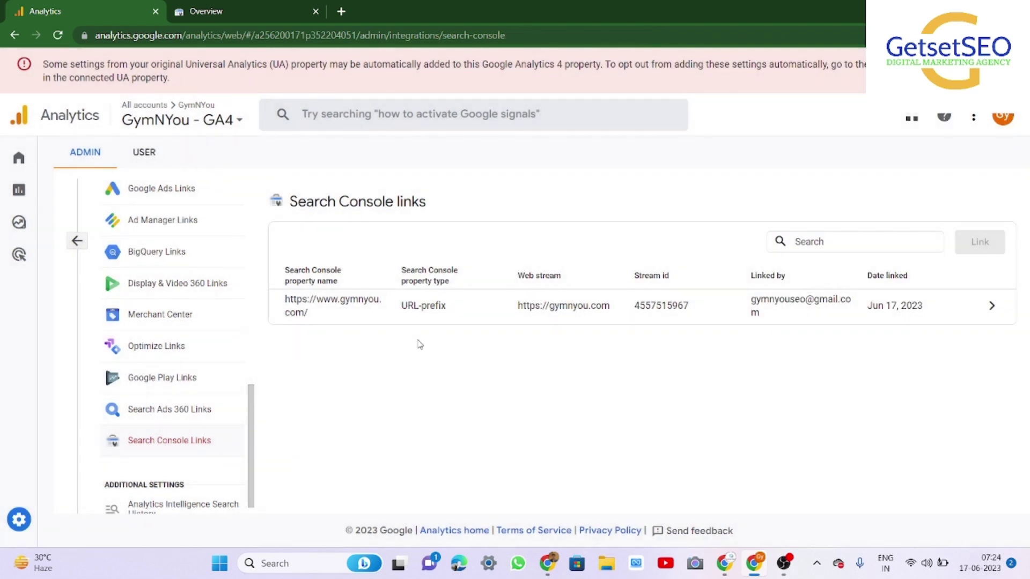